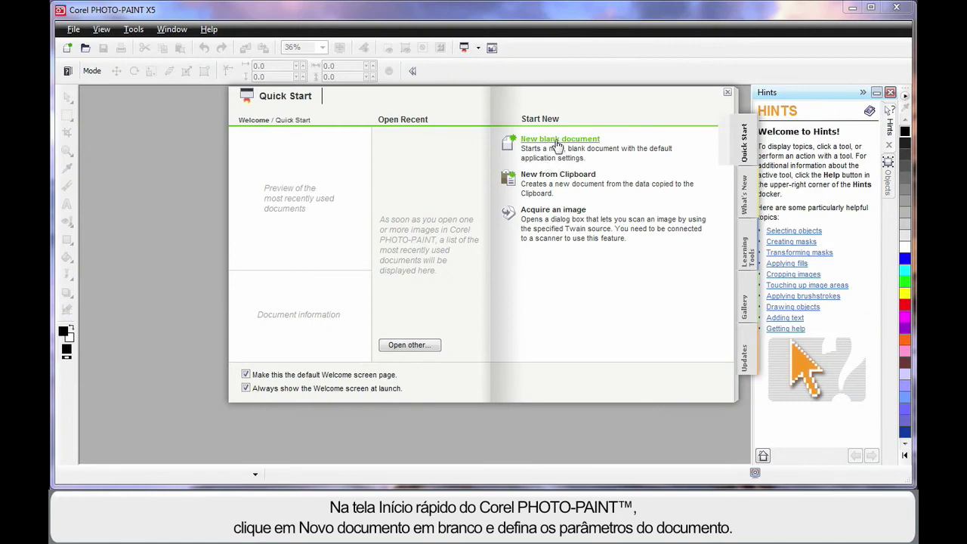
Start a new blank 100×150 mm image with the resolution set to 300 dpi.
{"action": "left_click", "coordinate": [557, 140]}
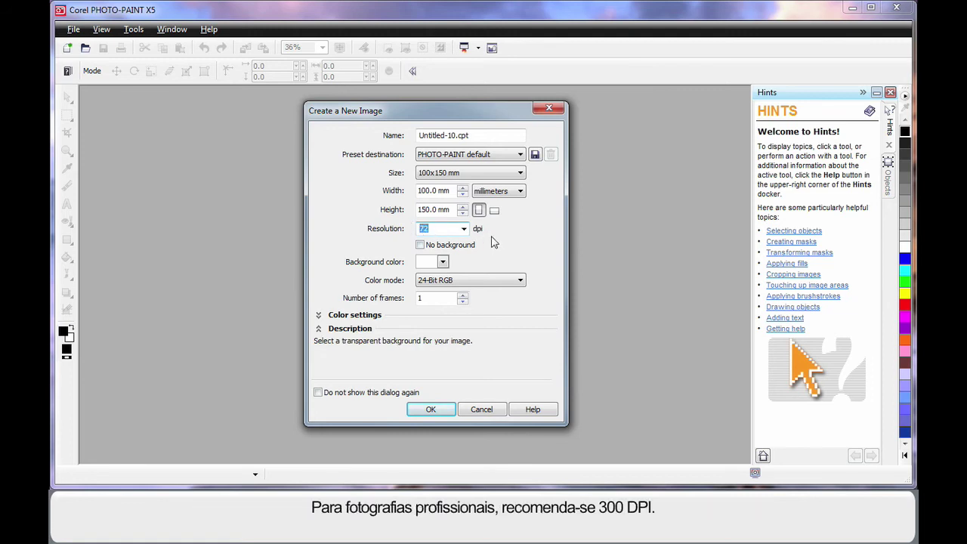
{"action": "type", "text": "3"}
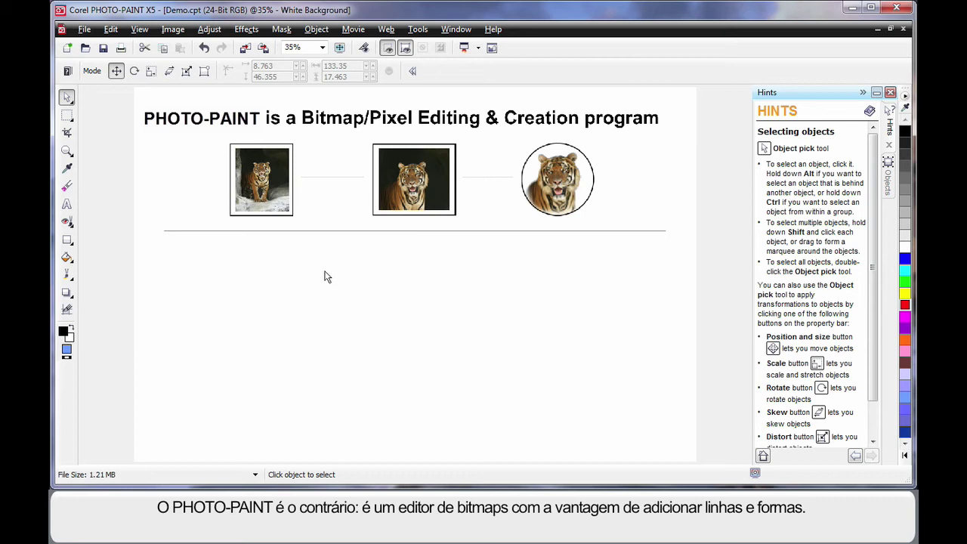
Select the Background object on the Demo page.
{"action": "left_click", "coordinate": [289, 257]}
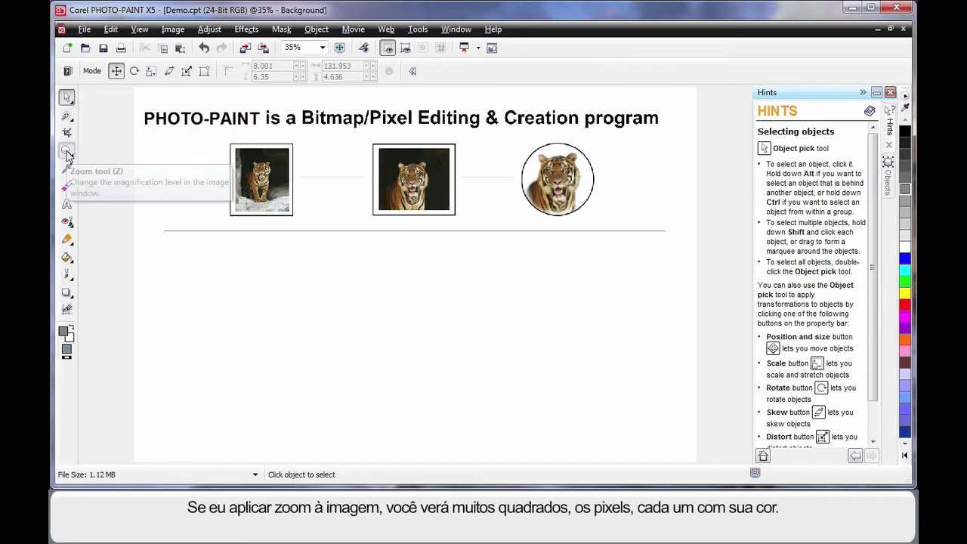
Zoom in on the tiger's head to 1463% to reveal individual pixels.
{"action": "left_click", "coordinate": [68, 152]}
{"action": "left_click_drag", "start_coordinate": [536, 160], "coordinate": [553, 177]}
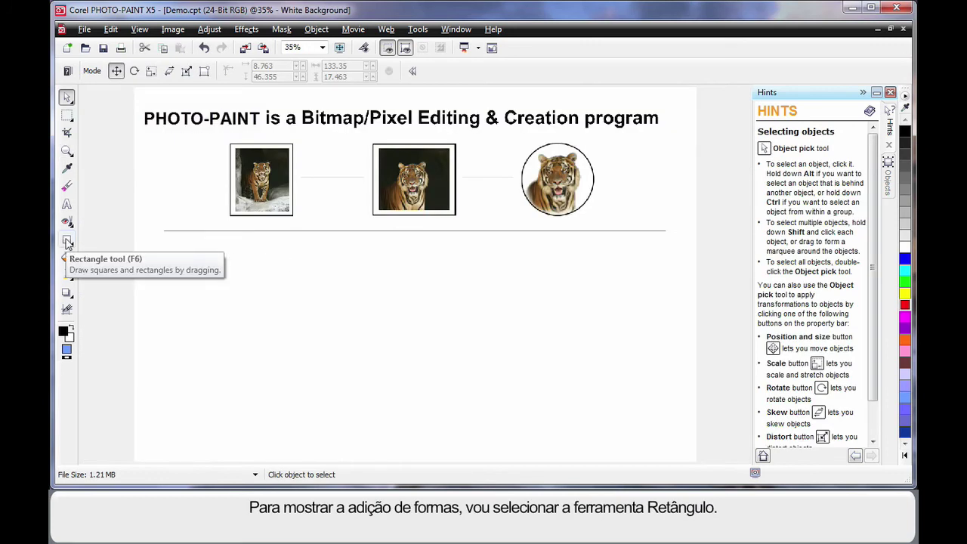
Draw a wide rectangle spanning the page below the divider line.
{"action": "left_click", "coordinate": [67, 240]}
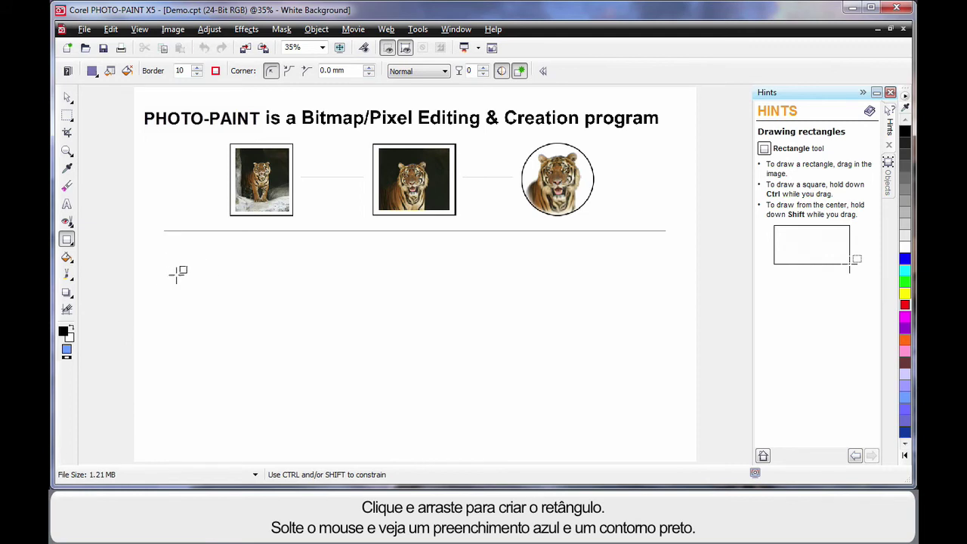
{"action": "left_click_drag", "start_coordinate": [166, 260], "coordinate": [669, 322]}
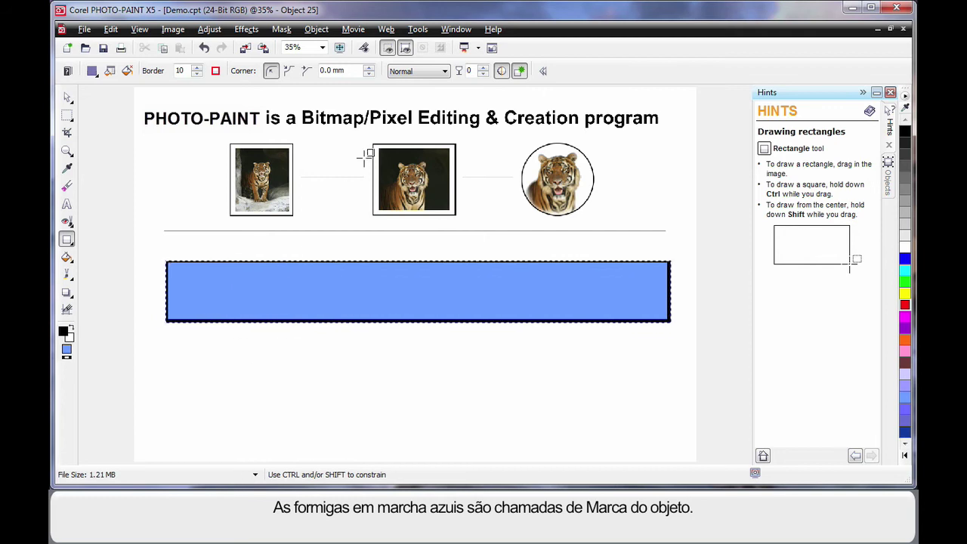
Hide the object marquee, select the blue rectangle and remove it from the page.
{"action": "left_click", "coordinate": [405, 48]}
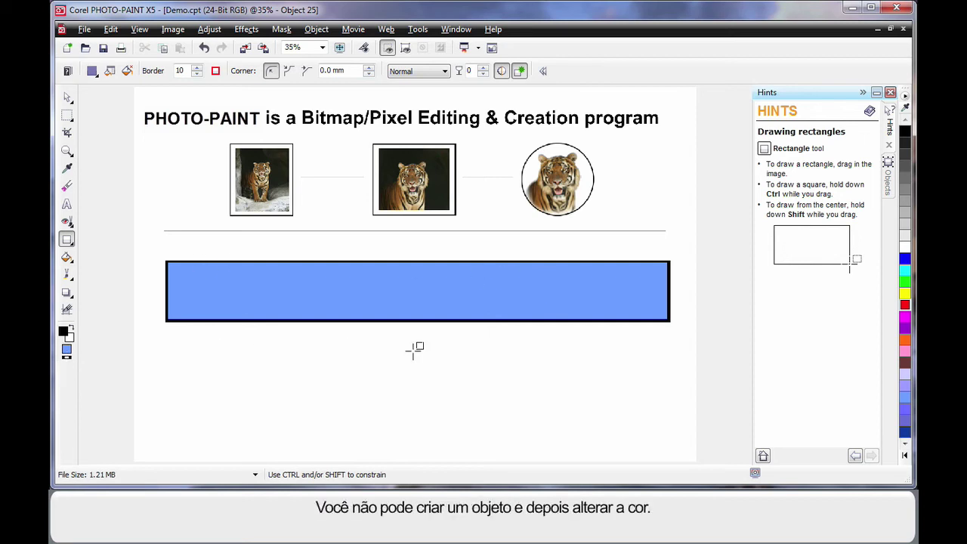
{"action": "left_click", "coordinate": [66, 96]}
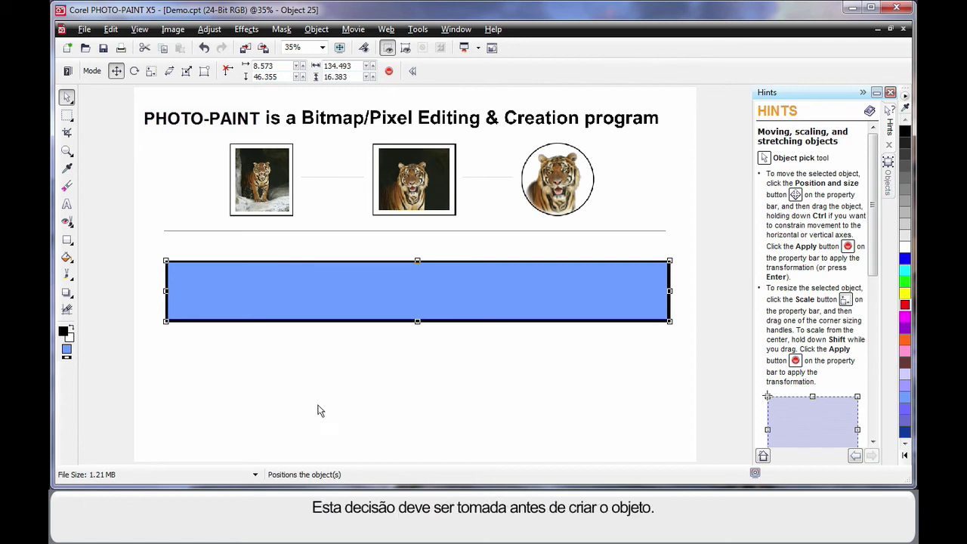
{"action": "key", "text": "ctrl+z"}
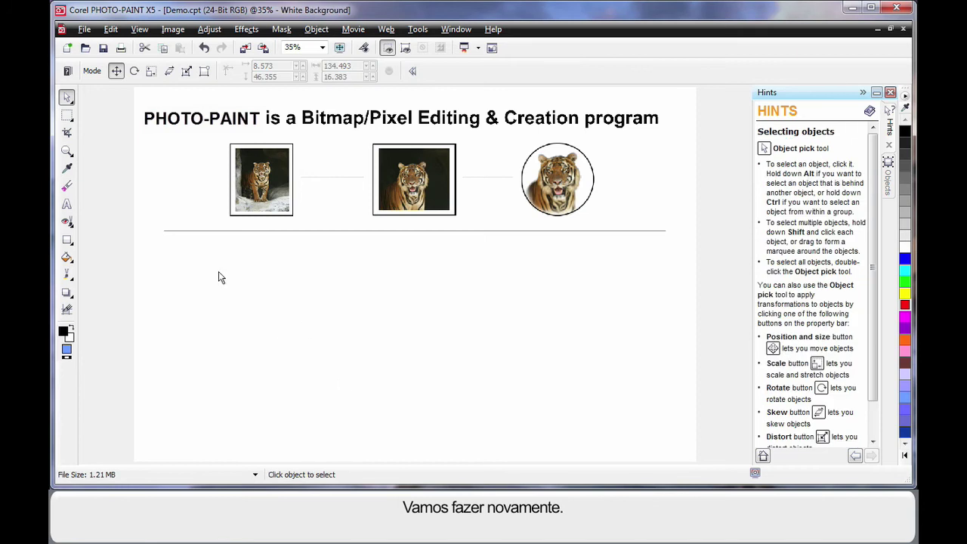
Switch to the Ellipse tool and set its border width to 10.
{"action": "left_click", "coordinate": [67, 240]}
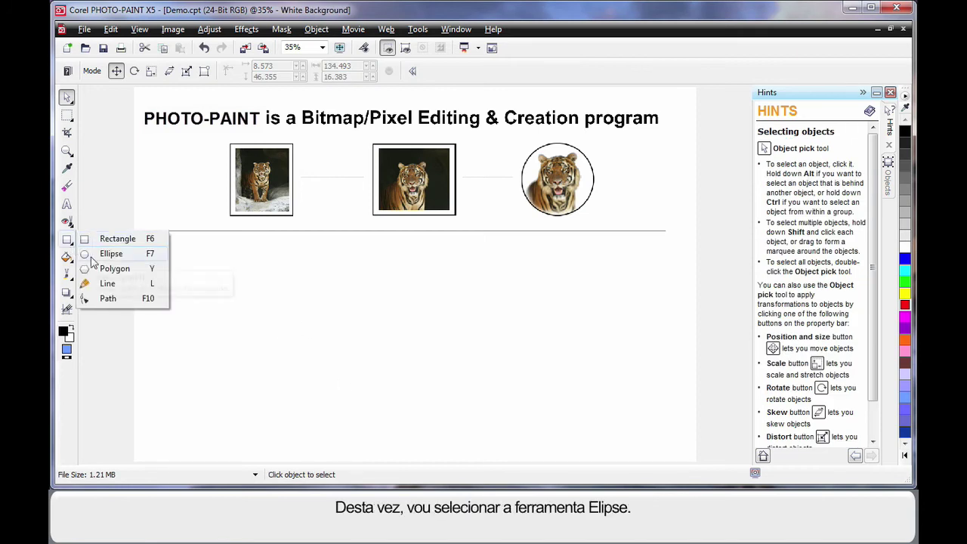
{"action": "left_click", "coordinate": [94, 255]}
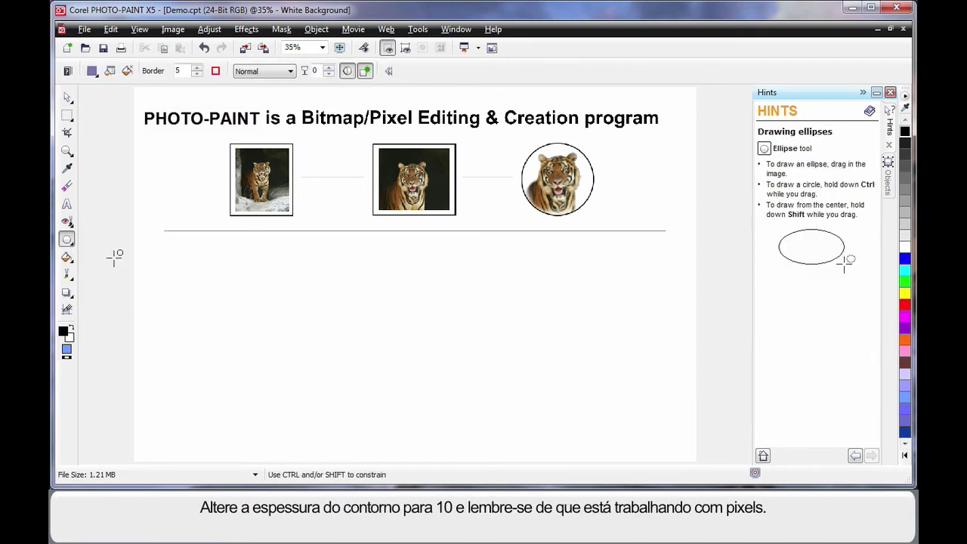
{"action": "double_click", "coordinate": [185, 71]}
{"action": "type", "text": "10"}
Make the foreground colour red and the solid fill colour Blue (#0000FF).
{"action": "double_click", "coordinate": [66, 333]}
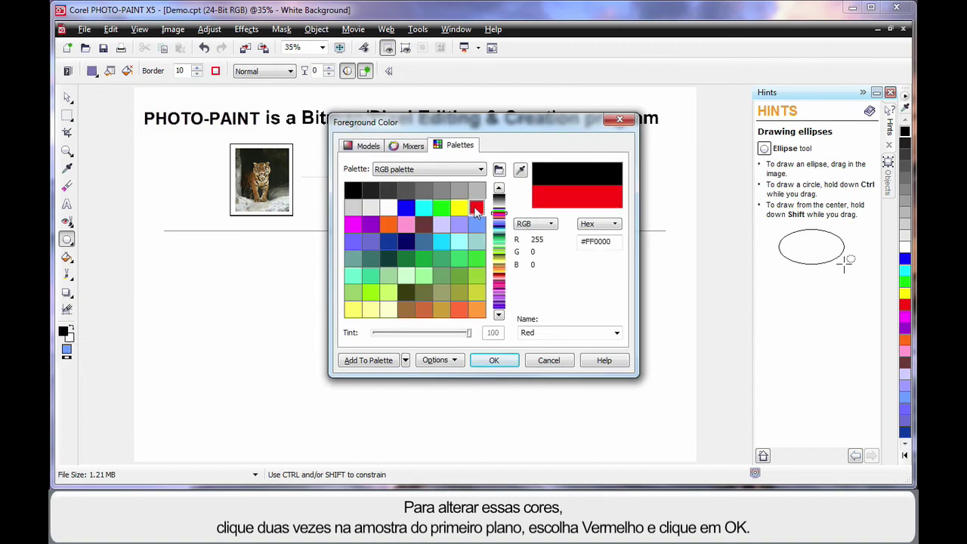
{"action": "left_click", "coordinate": [494, 360]}
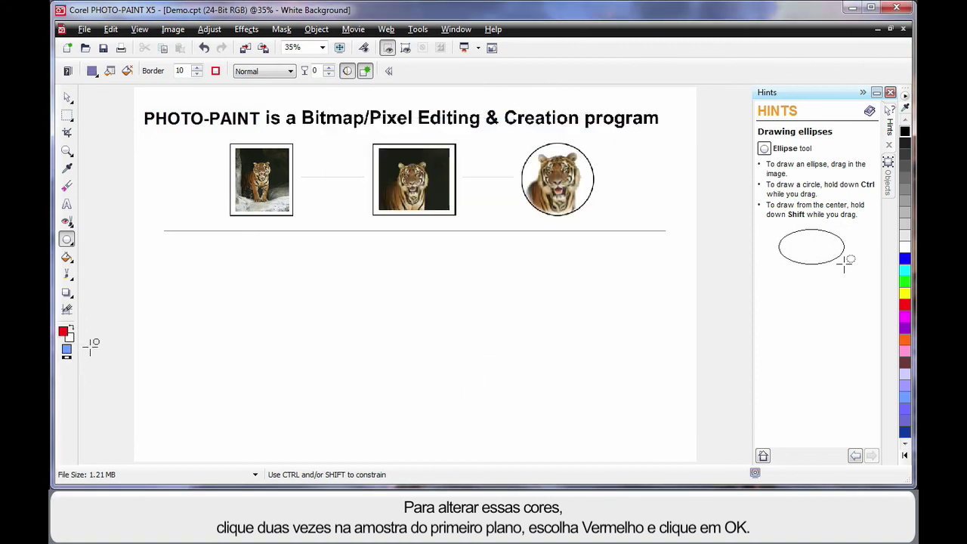
{"action": "double_click", "coordinate": [68, 350]}
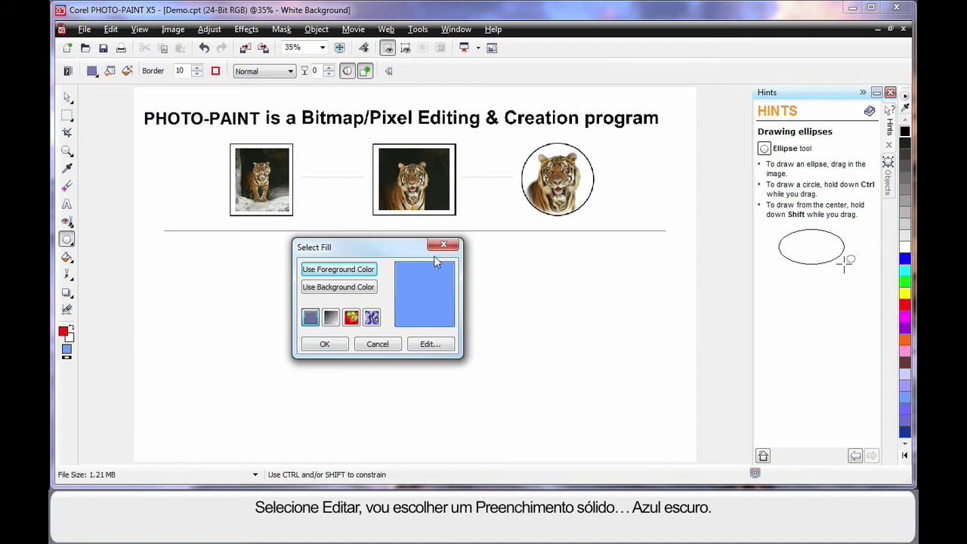
{"action": "left_click", "coordinate": [429, 345]}
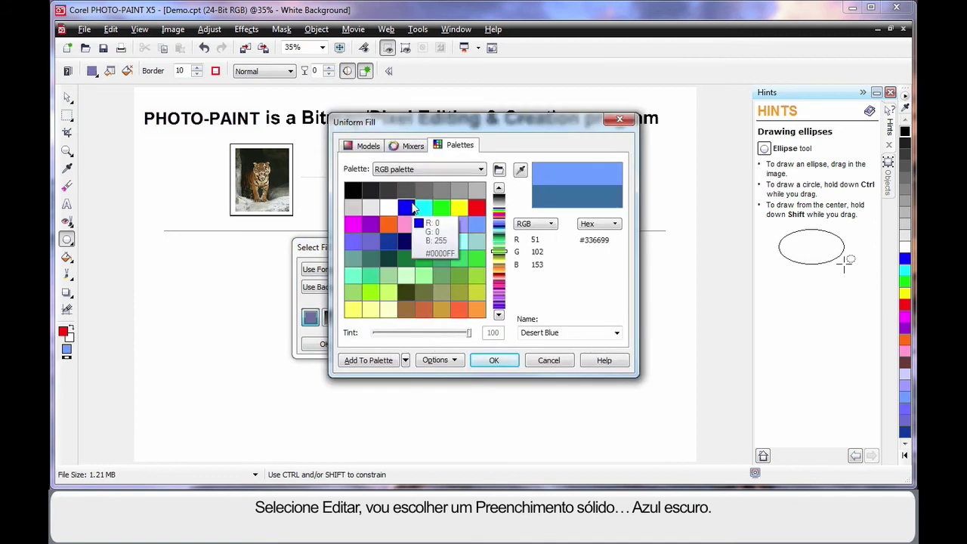
{"action": "left_click", "coordinate": [406, 210]}
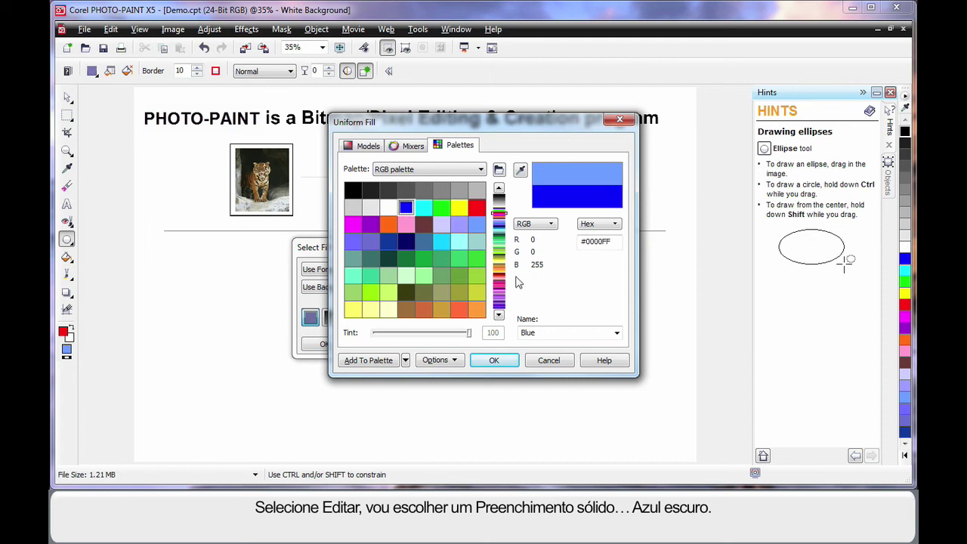
{"action": "left_click", "coordinate": [494, 360]}
{"action": "left_click", "coordinate": [323, 345]}
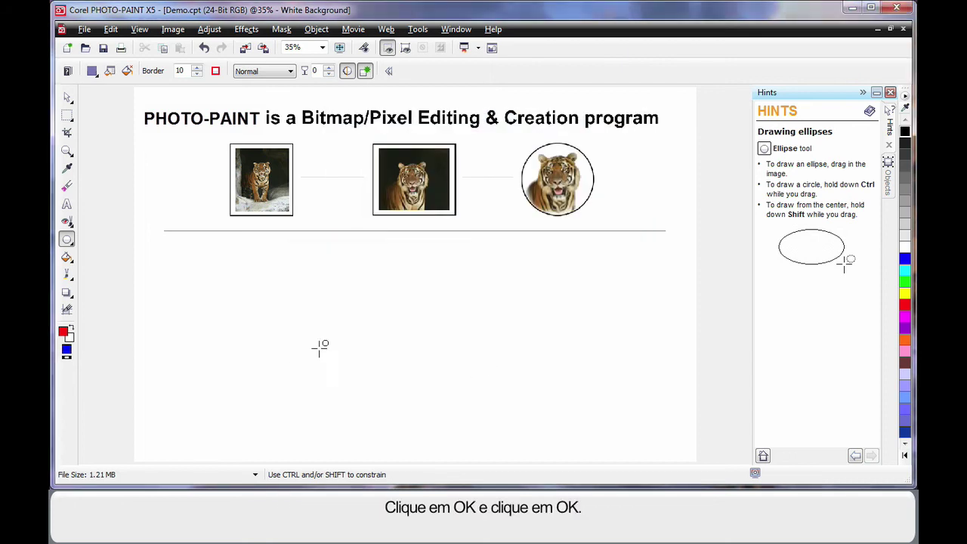
Choose black outline and green fill from the palette, then draw a wide ellipse below the tigers.
{"action": "left_click", "coordinate": [905, 147]}
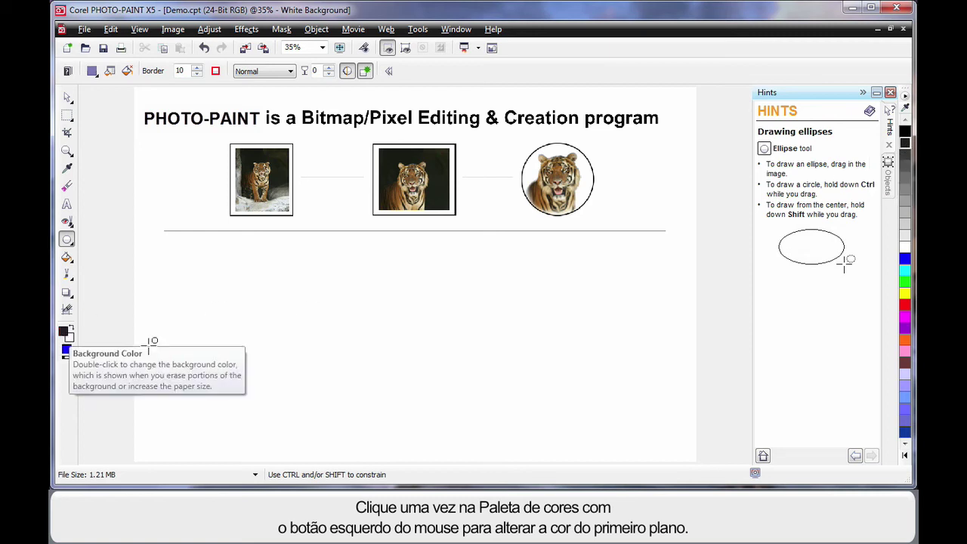
{"action": "right_click", "coordinate": [904, 281]}
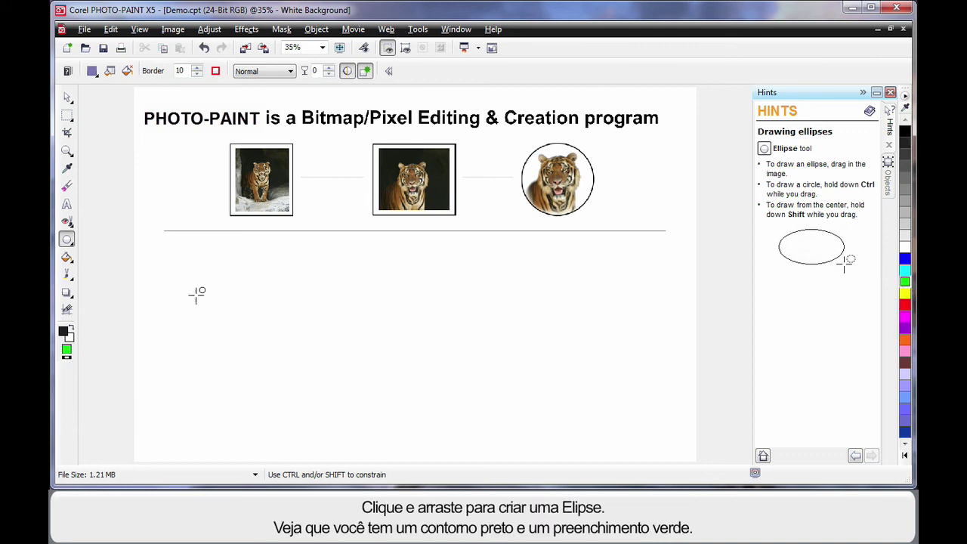
{"action": "left_click_drag", "start_coordinate": [175, 263], "coordinate": [252, 328]}
{"action": "left_click_drag", "start_coordinate": [661, 384], "coordinate": [666, 384]}
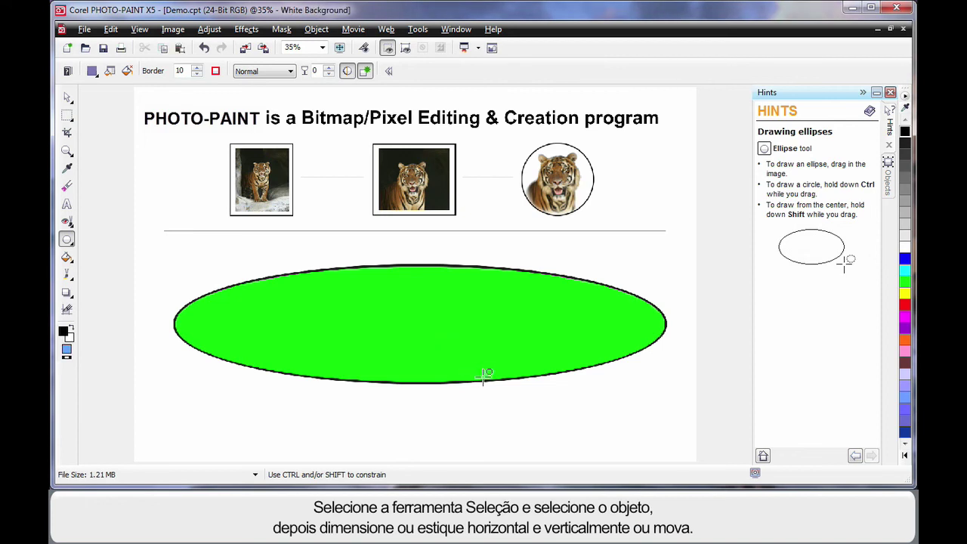
Resize the green ellipse to 77.661 × 24.956 and move it to the centre below the divider.
{"action": "left_click", "coordinate": [67, 97]}
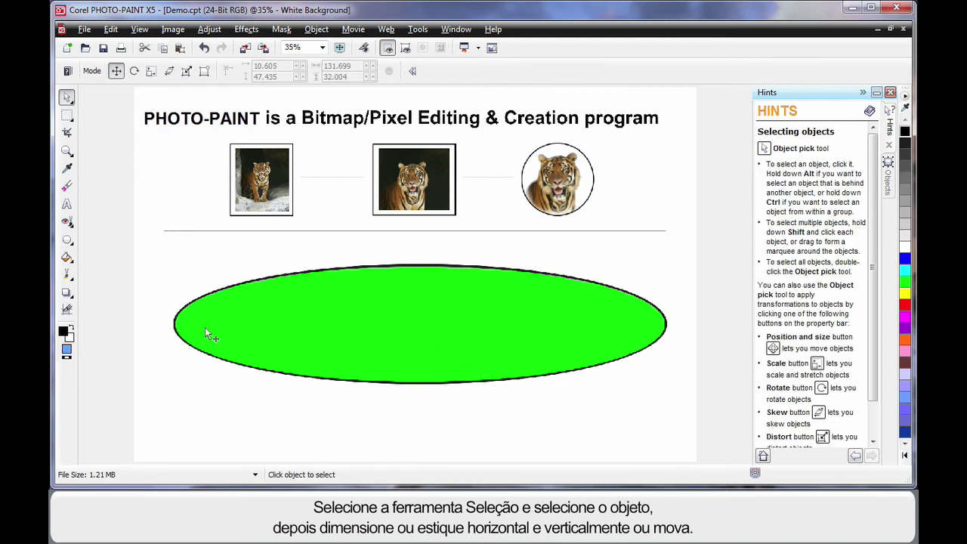
{"action": "left_click", "coordinate": [434, 353]}
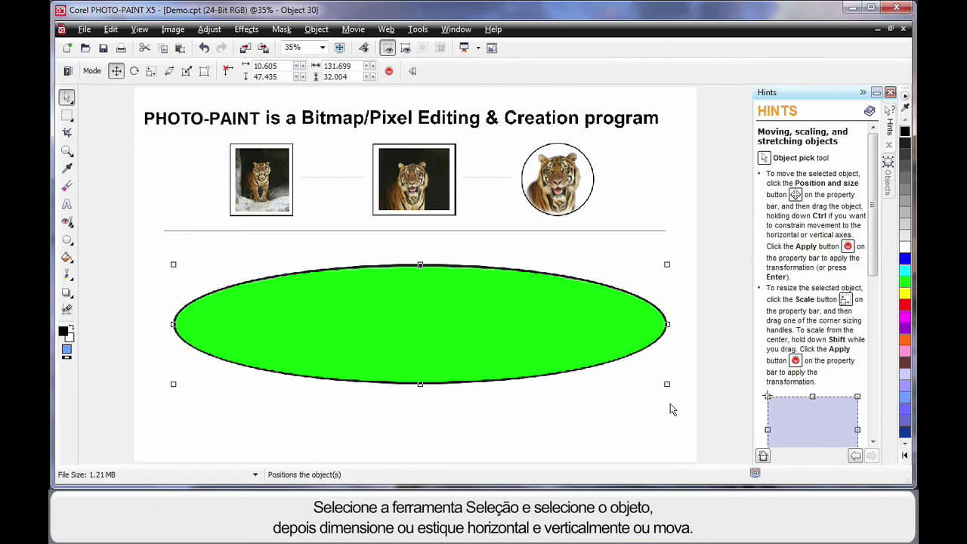
{"action": "left_click_drag", "start_coordinate": [666, 384], "coordinate": [533, 350]}
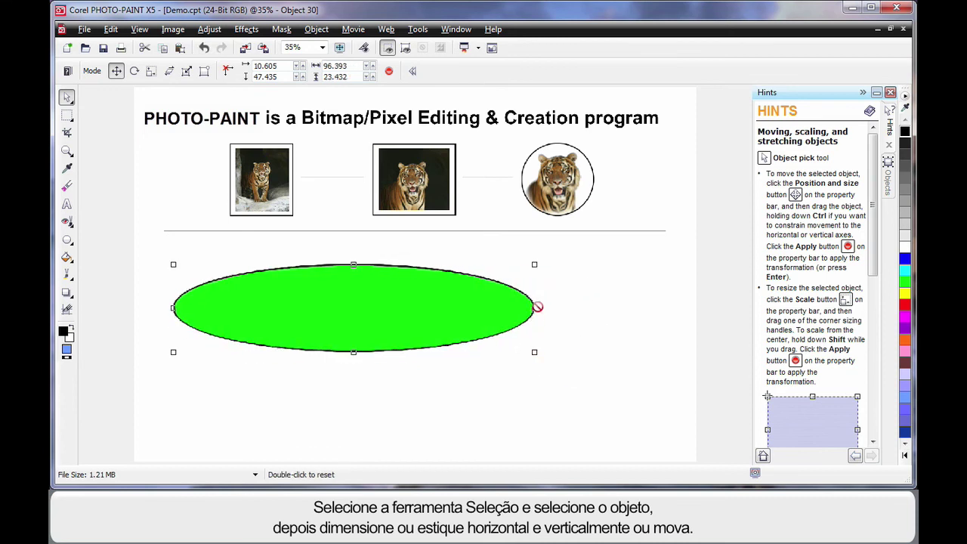
{"action": "left_click_drag", "start_coordinate": [533, 307], "coordinate": [465, 307]}
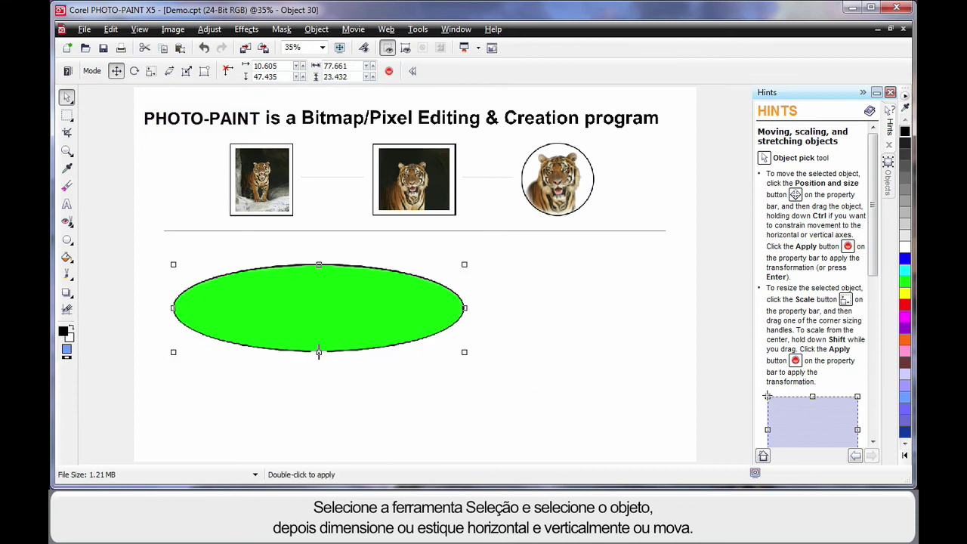
{"action": "left_click_drag", "start_coordinate": [320, 353], "coordinate": [422, 347]}
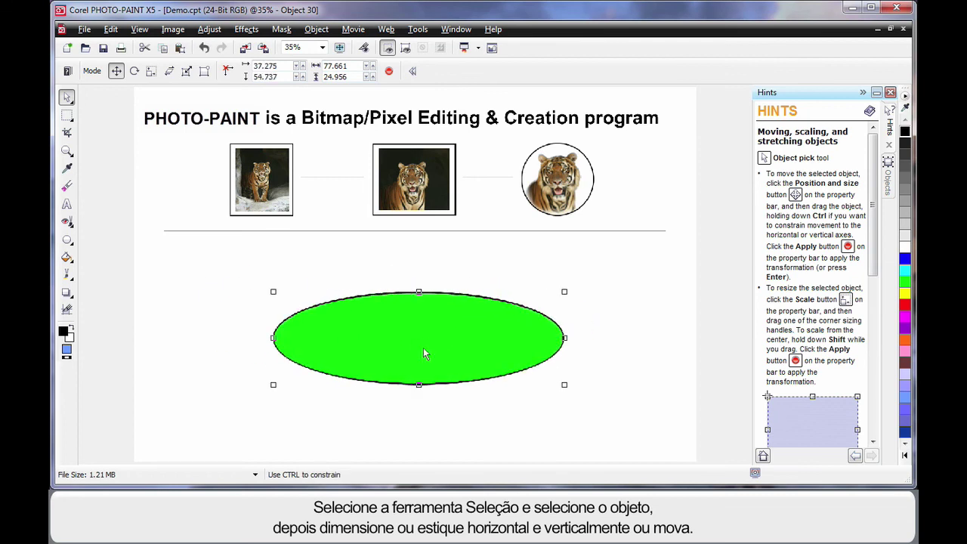
Put the ellipse into distortion mode and pull its bottom-right corner slightly.
{"action": "left_click", "coordinate": [445, 331]}
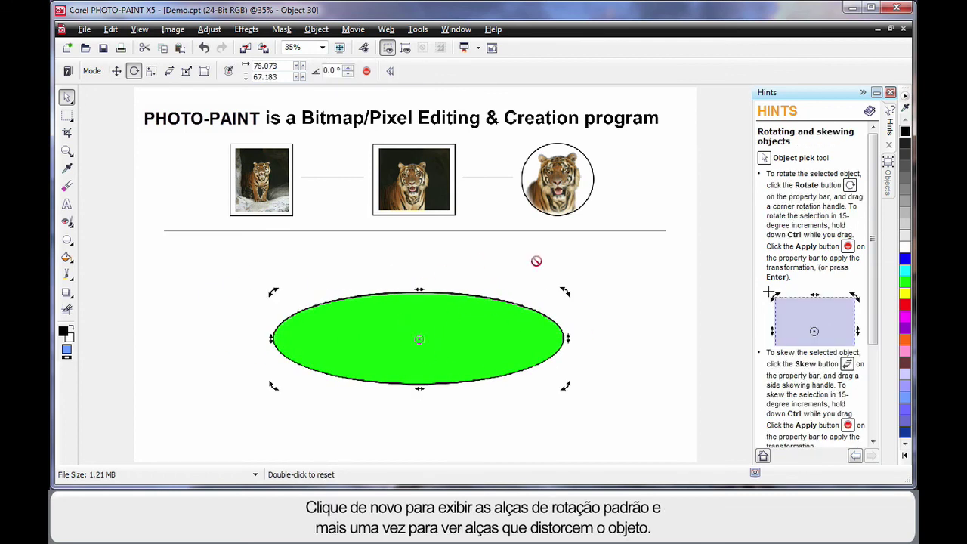
{"action": "left_click", "coordinate": [477, 339]}
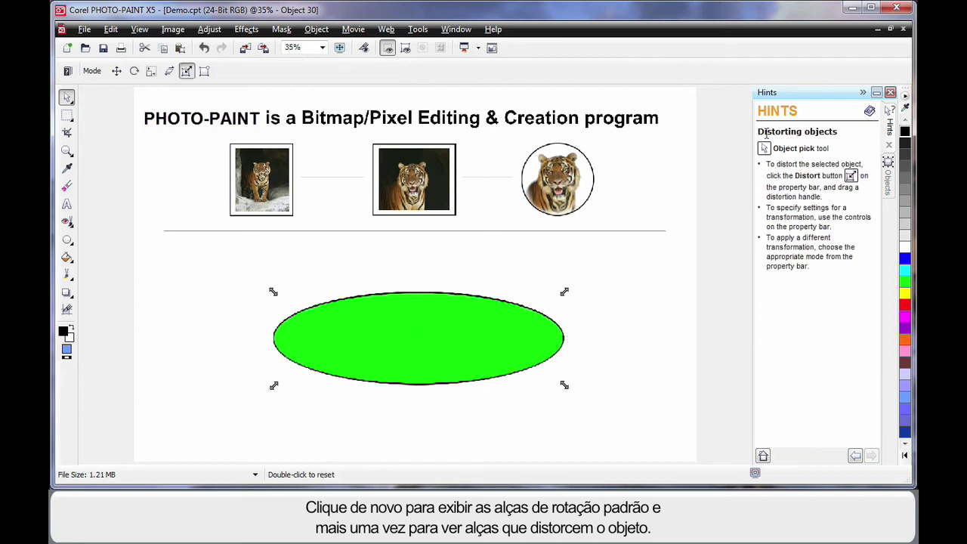
{"action": "mouse_move", "coordinate": [563, 384]}
{"action": "left_mouse_down"}
{"action": "mouse_move", "coordinate": [435, 348]}
{"action": "mouse_move", "coordinate": [441, 367]}
{"action": "mouse_move", "coordinate": [563, 401]}
{"action": "mouse_move", "coordinate": [615, 340]}
{"action": "mouse_move", "coordinate": [634, 281]}
{"action": "mouse_move", "coordinate": [505, 371]}
{"action": "mouse_move", "coordinate": [425, 335]}
{"action": "mouse_move", "coordinate": [453, 373]}
{"action": "mouse_move", "coordinate": [575, 394]}
{"action": "mouse_move", "coordinate": [578, 371]}
{"action": "mouse_move", "coordinate": [573, 385]}
{"action": "left_mouse_up"}
Use perspective handles to tilt the green ellipse into a taller, tilted oval.
{"action": "left_click", "coordinate": [465, 334]}
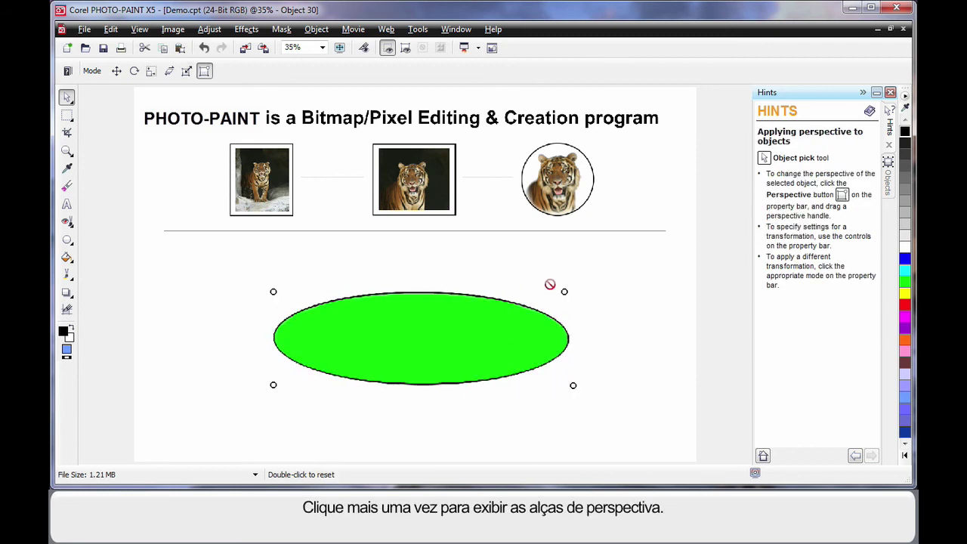
{"action": "left_click_drag", "start_coordinate": [565, 291], "coordinate": [446, 304]}
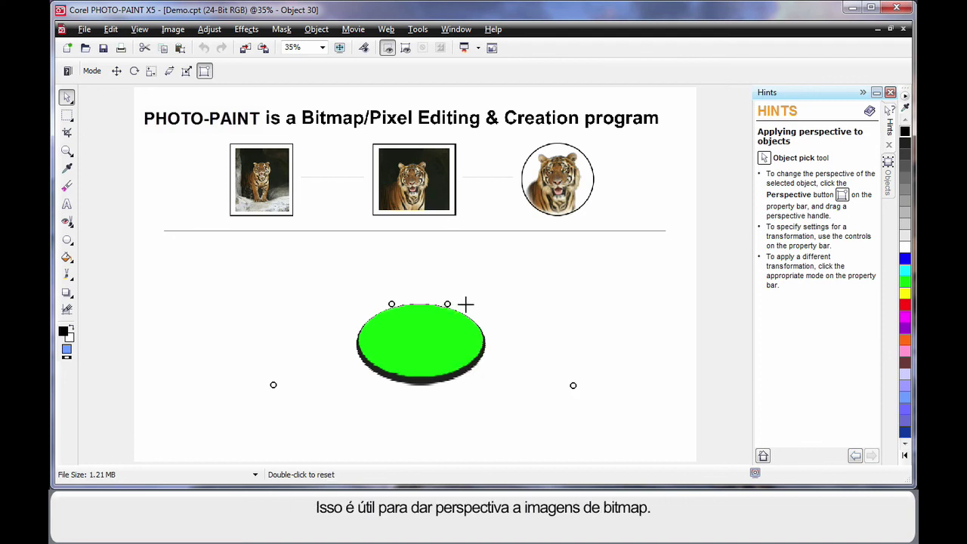
{"action": "double_click", "coordinate": [463, 304]}
{"action": "left_click_drag", "start_coordinate": [538, 286], "coordinate": [464, 262]}
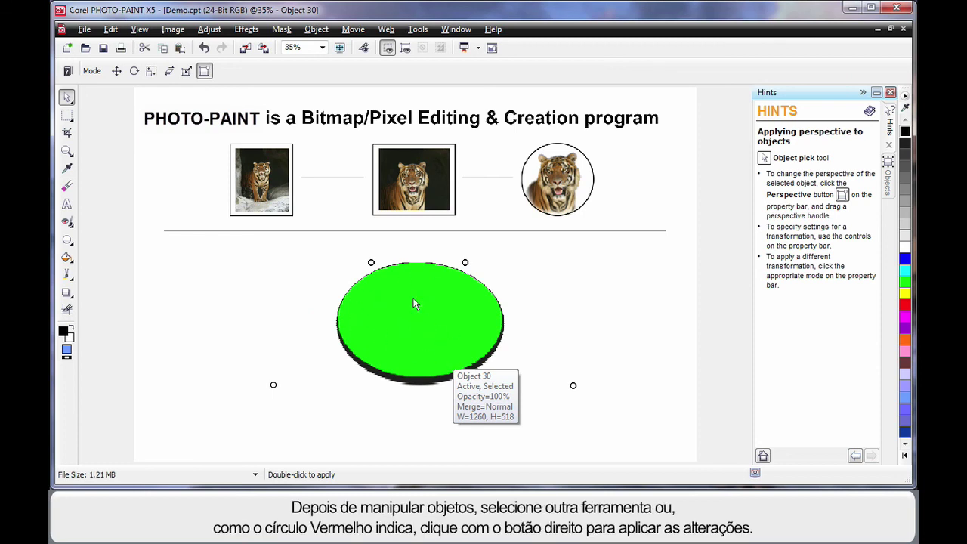
Apply the perspective change to the ellipse and deselect it.
{"action": "right_click", "coordinate": [273, 297]}
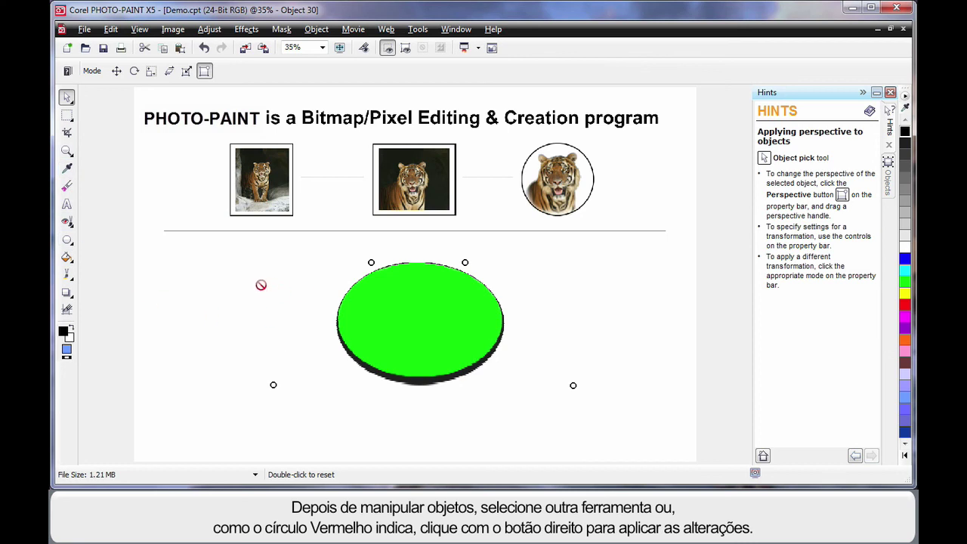
{"action": "right_click", "coordinate": [418, 310]}
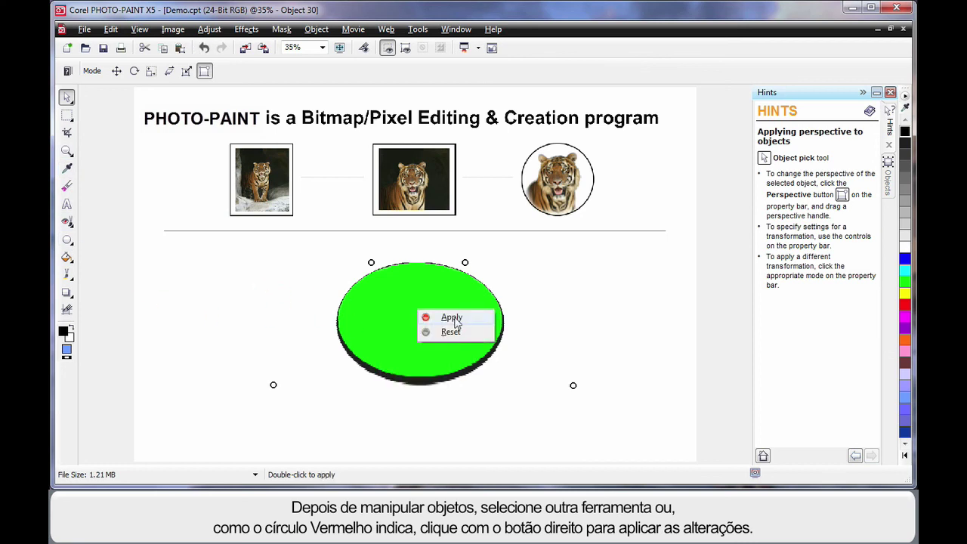
{"action": "left_click", "coordinate": [453, 318]}
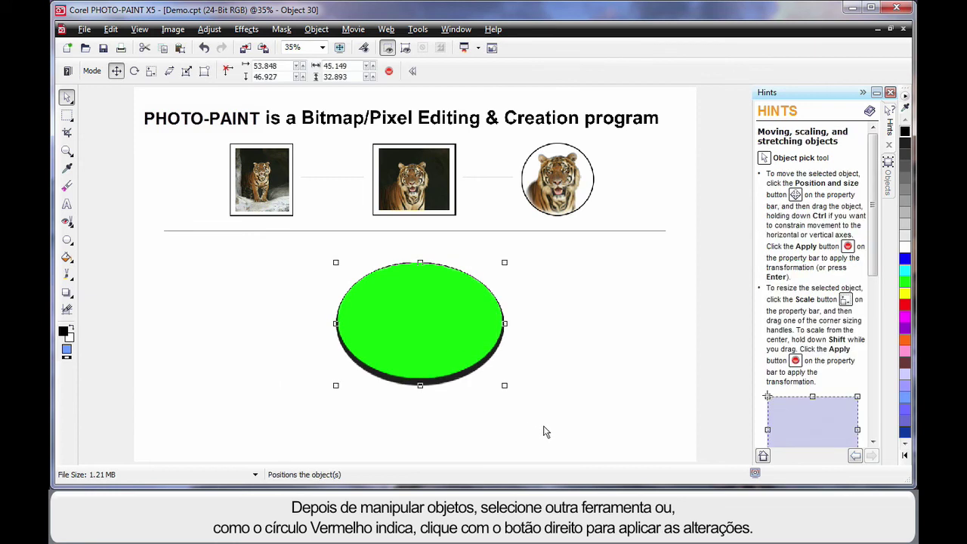
{"action": "left_click", "coordinate": [545, 431]}
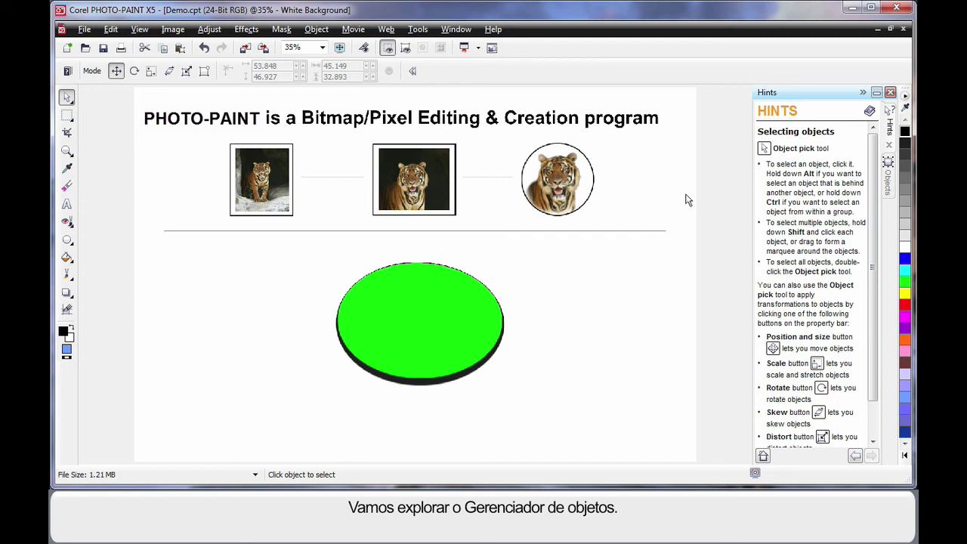
Show the Objects docker listing Object 30, Lines, the tigers, Title Text and White Background.
{"action": "left_click", "coordinate": [890, 178]}
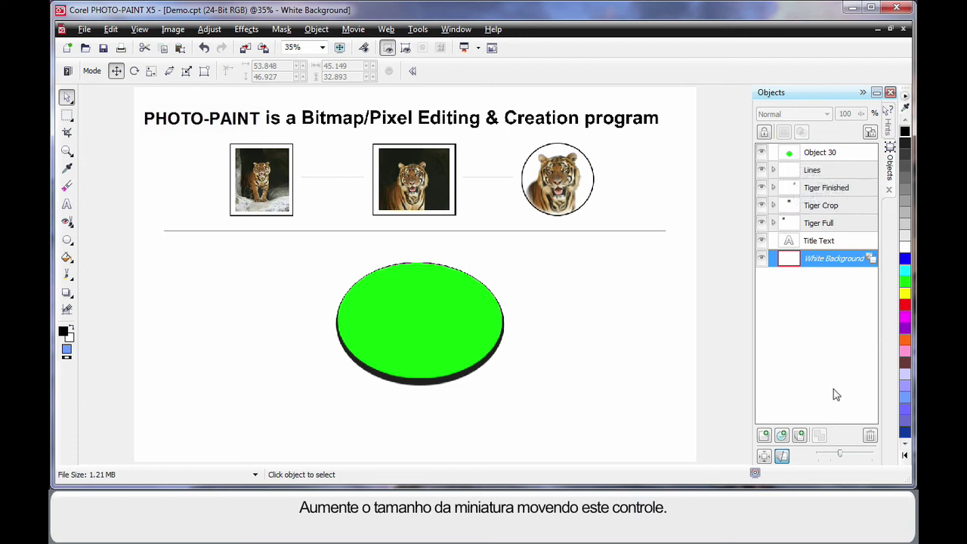
{"action": "left_click", "coordinate": [842, 456]}
Enlarge the object thumbnails, widen the Objects docker, and turn on Thumbnail Extents Mode.
{"action": "left_click_drag", "start_coordinate": [842, 458], "coordinate": [851, 456]}
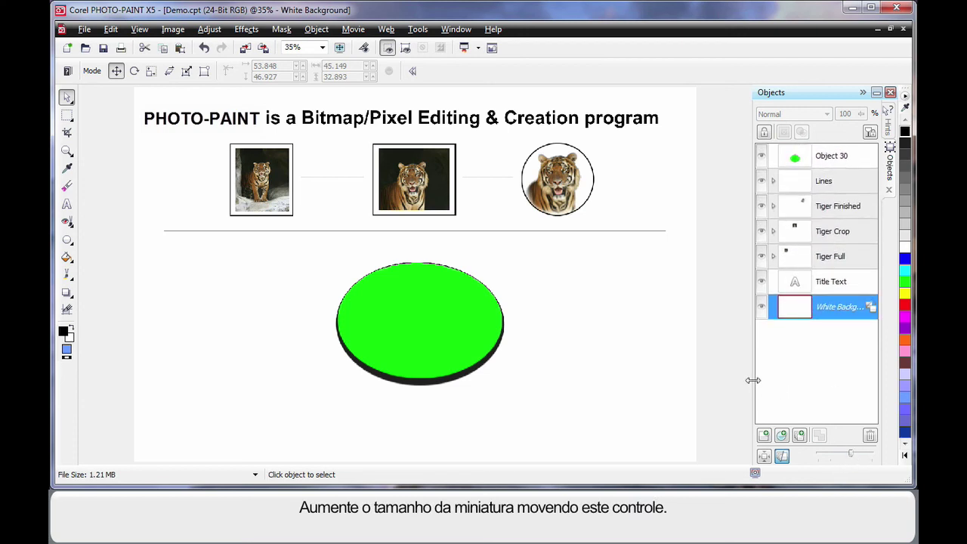
{"action": "left_click_drag", "start_coordinate": [752, 380], "coordinate": [714, 388]}
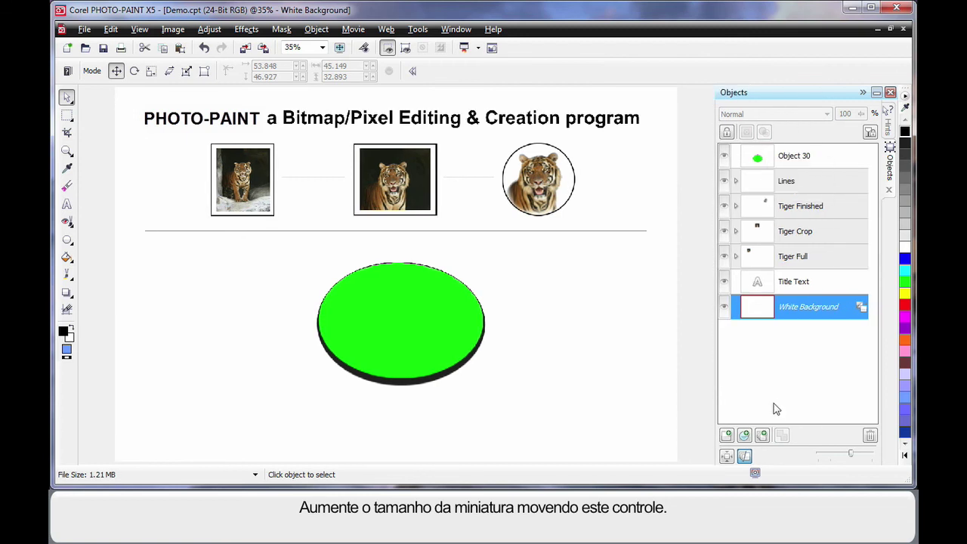
{"action": "left_click_drag", "start_coordinate": [850, 456], "coordinate": [859, 456]}
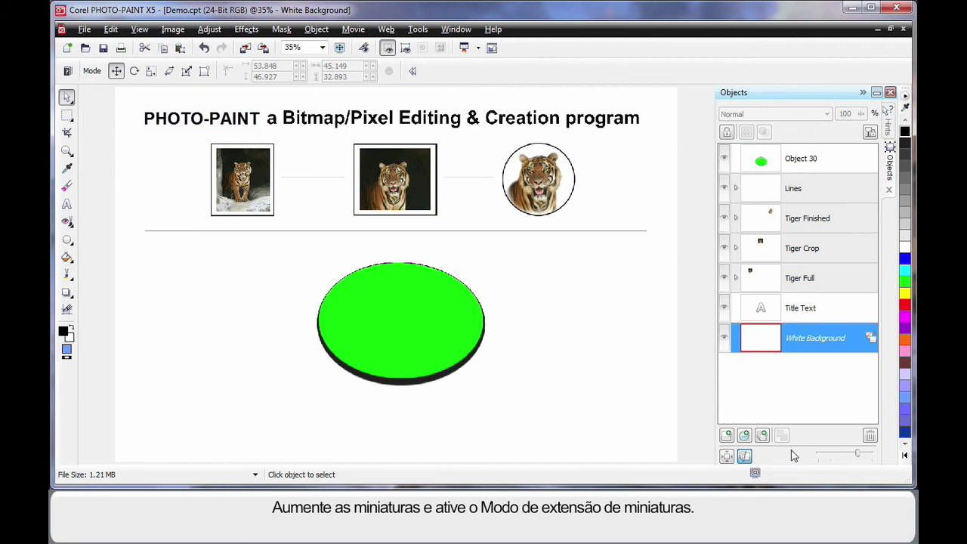
{"action": "left_click", "coordinate": [726, 458]}
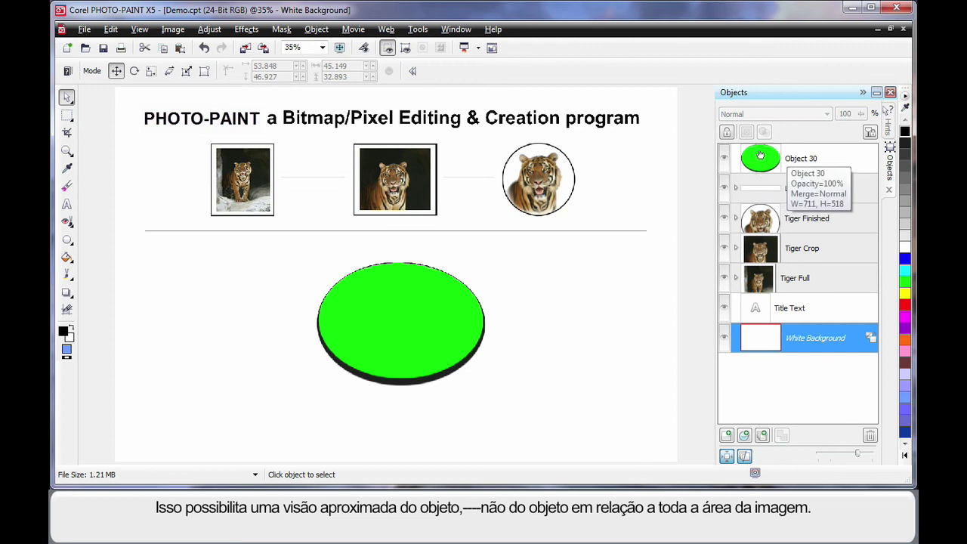
{"action": "left_click", "coordinate": [726, 457]}
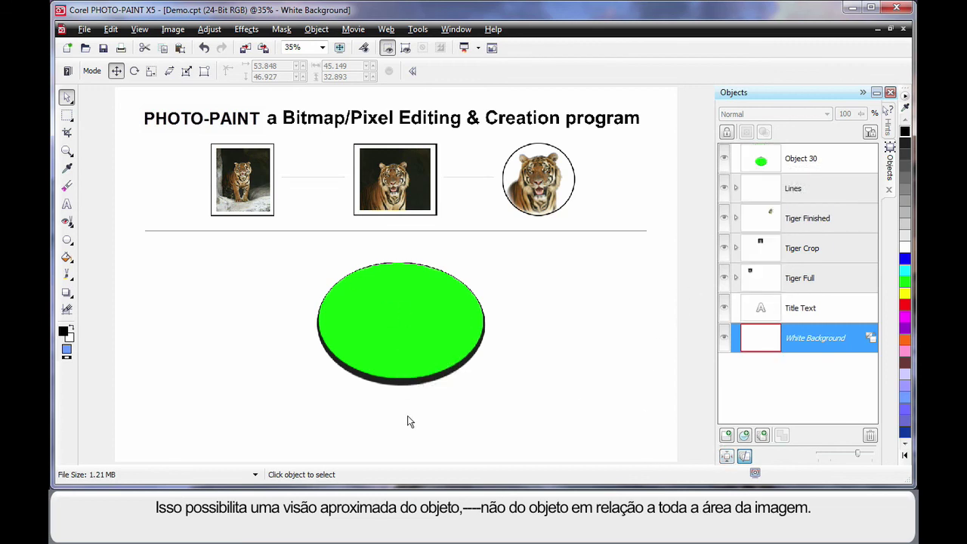
{"action": "left_click", "coordinate": [727, 457]}
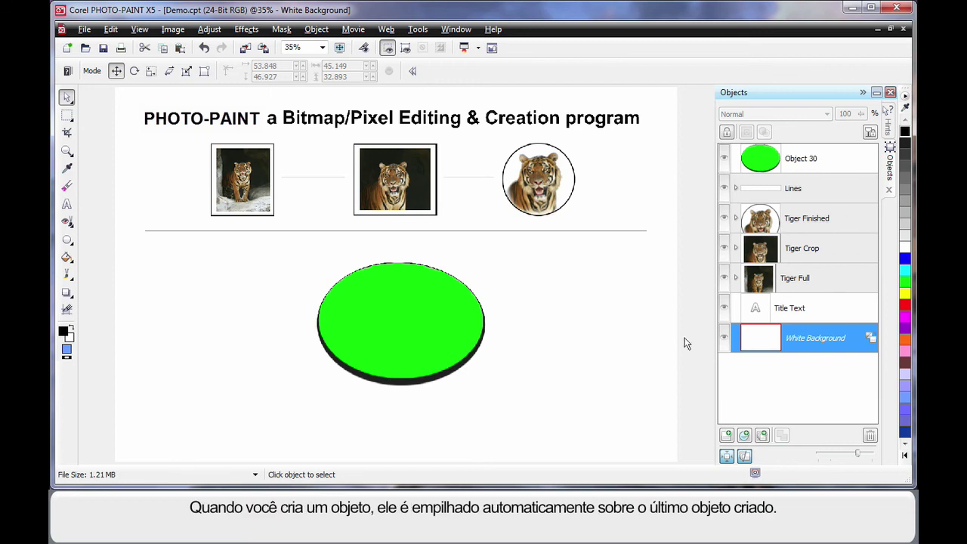
{"action": "left_click", "coordinate": [67, 239]}
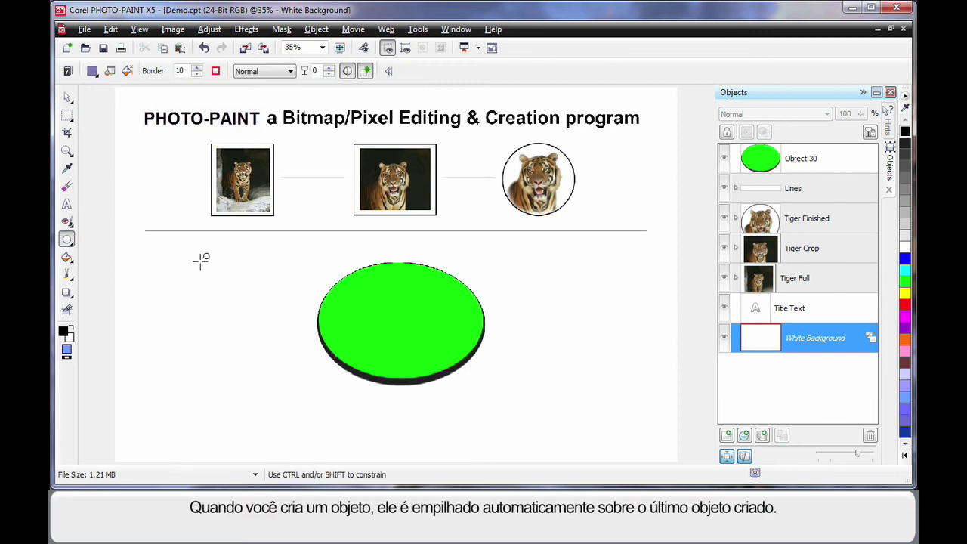
{"action": "left_click_drag", "start_coordinate": [179, 256], "coordinate": [298, 345]}
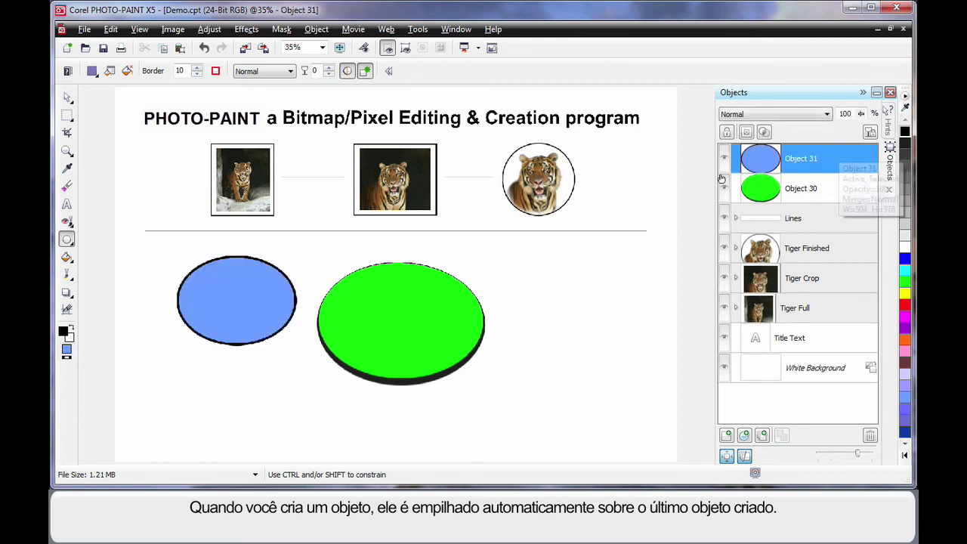
{"action": "left_click", "coordinate": [67, 97]}
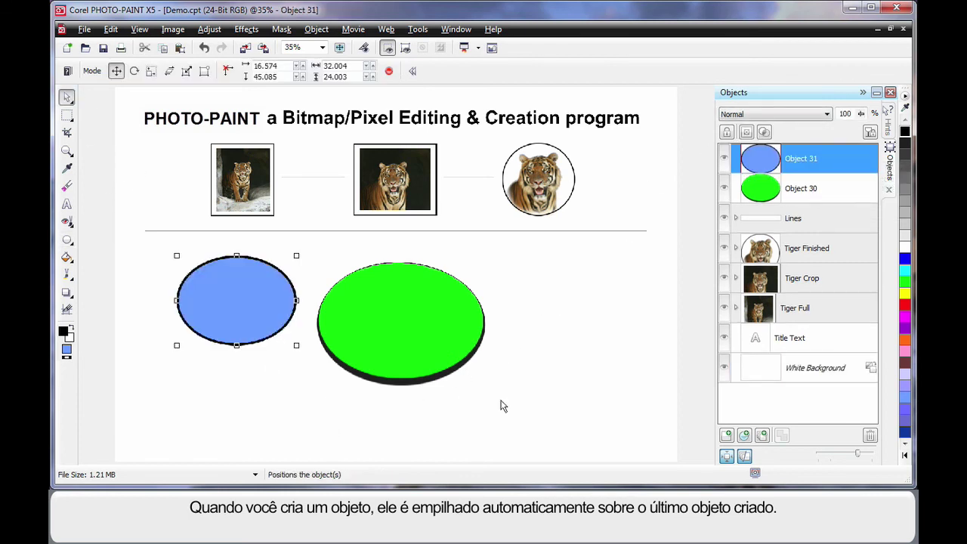
{"action": "key", "text": "Delete"}
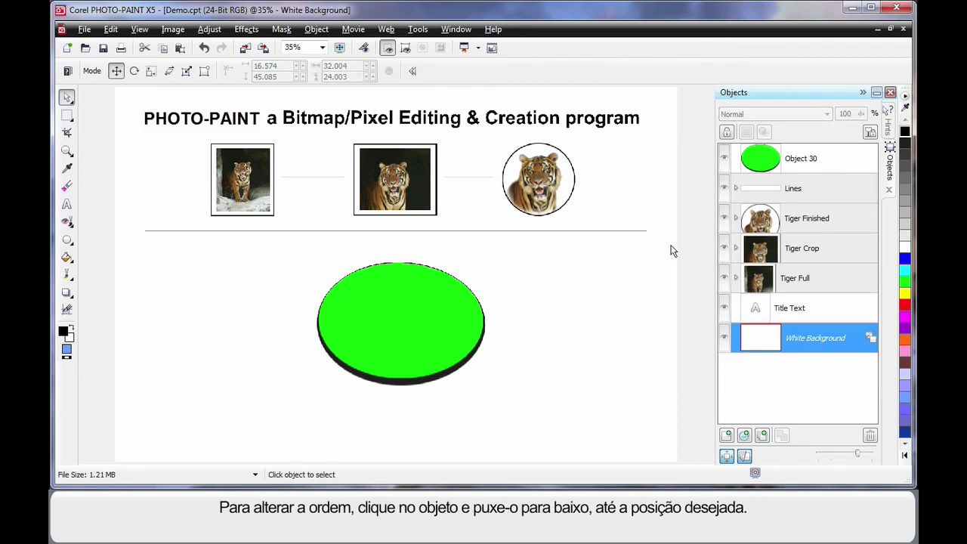
Move Object 30 just above White Background and nudge the ellipse lower on the page.
{"action": "left_click_drag", "start_coordinate": [790, 161], "coordinate": [809, 323]}
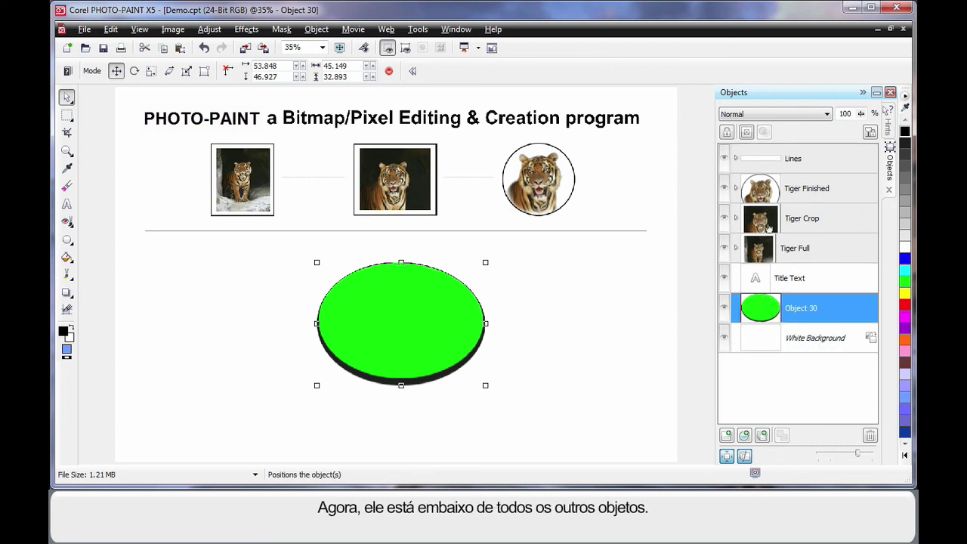
{"action": "left_click_drag", "start_coordinate": [429, 332], "coordinate": [555, 203]}
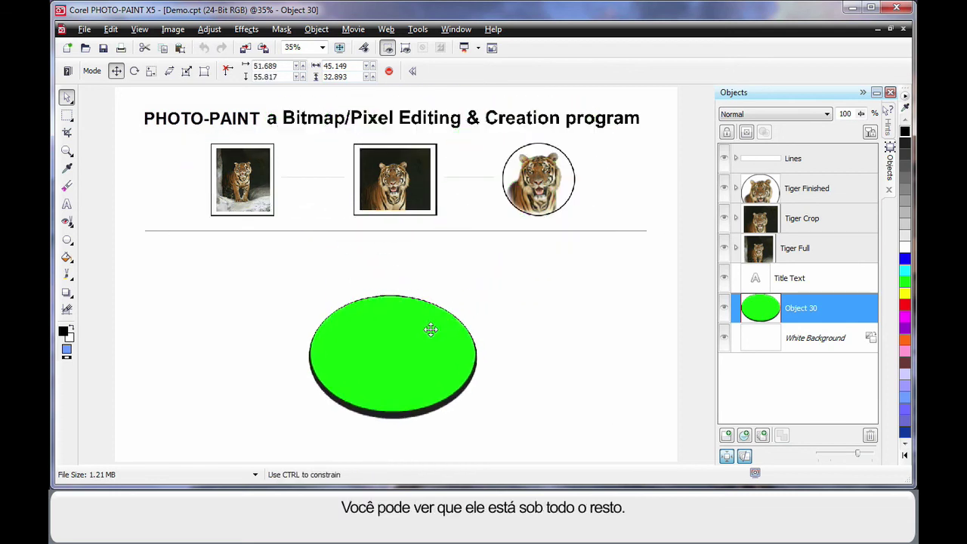